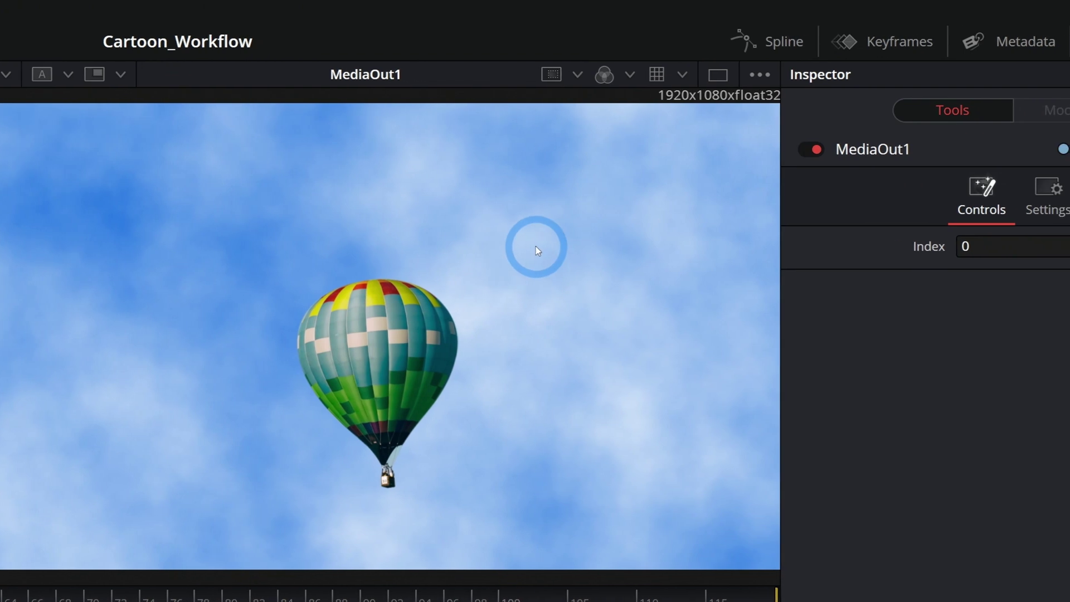
- Save the full balloon-over-clouds viewer image as a PNG named Balloon1, replacing Logo2
right_click(696, 183)
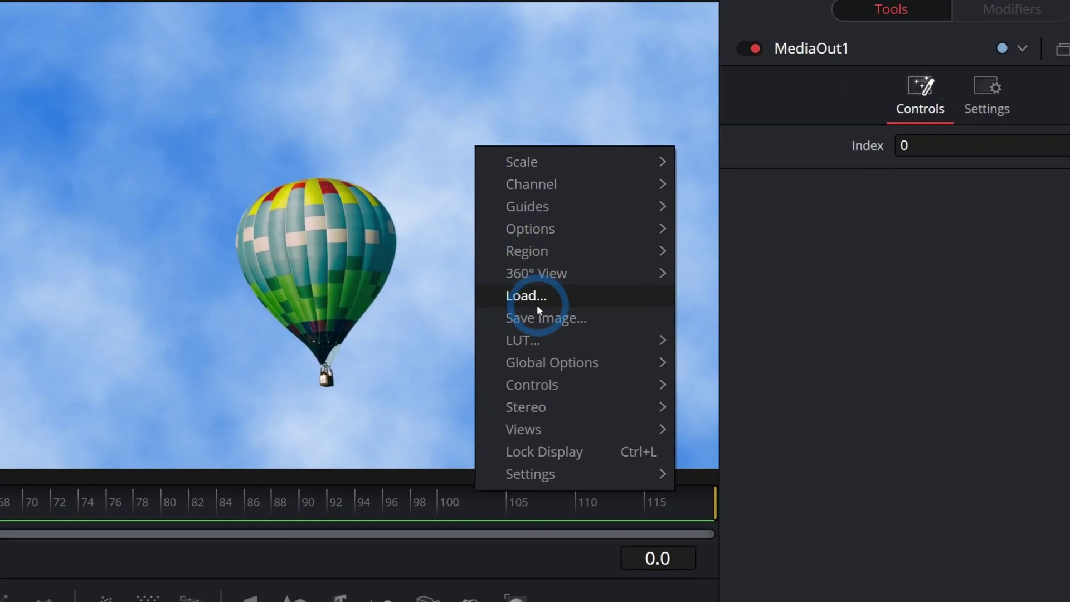
click(534, 301)
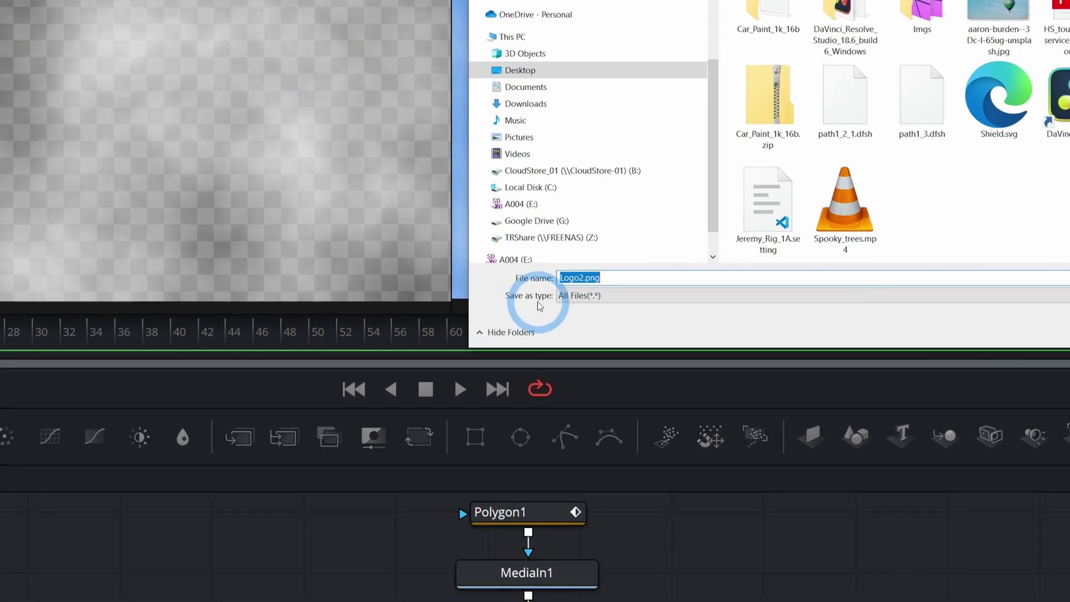
click(535, 300)
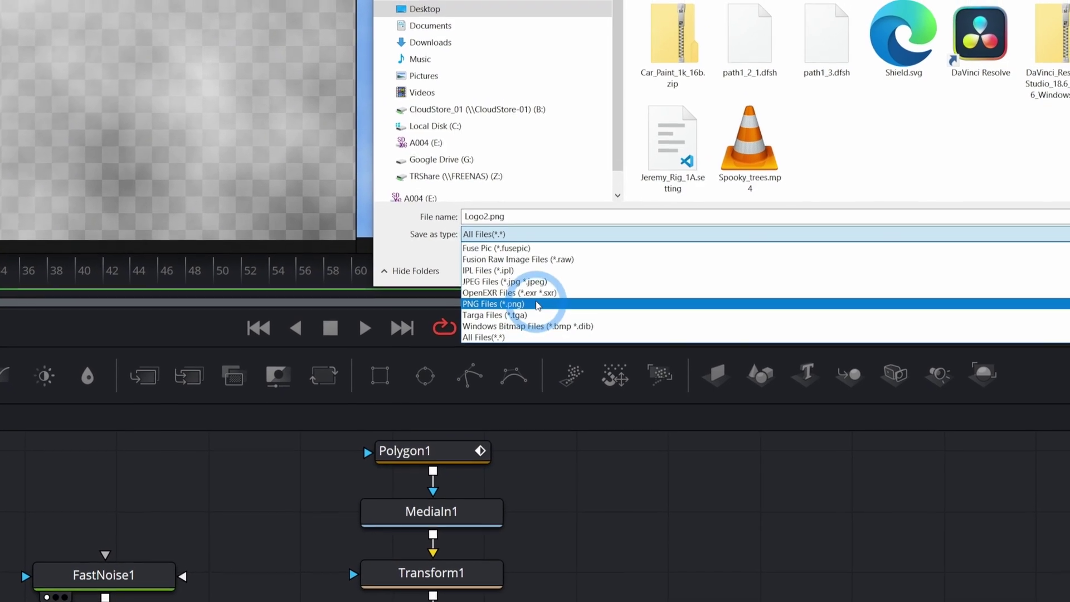
click(535, 300)
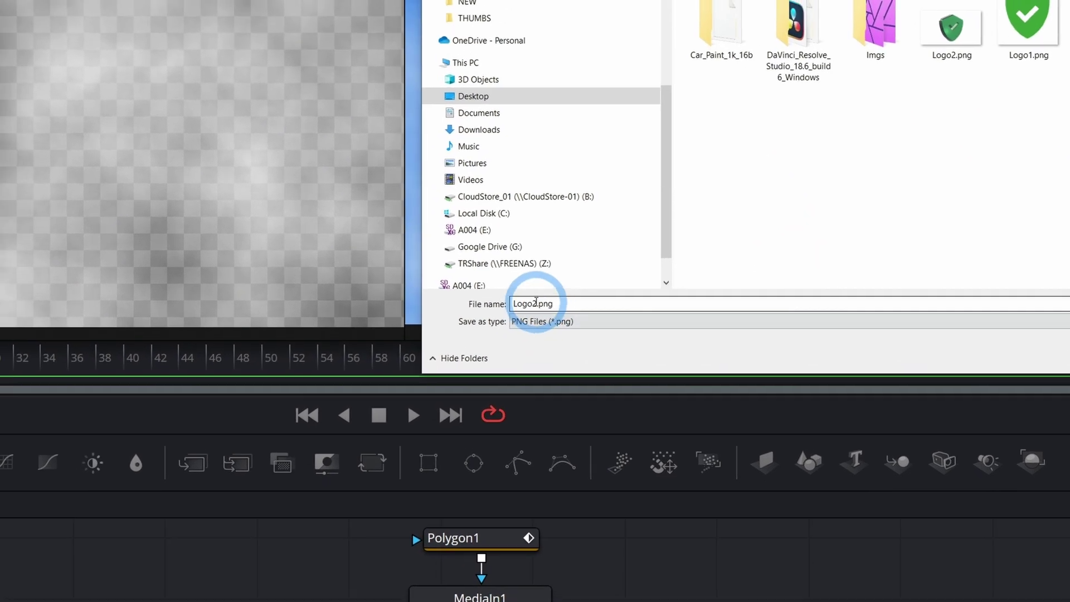
drag(536, 303, 512, 303)
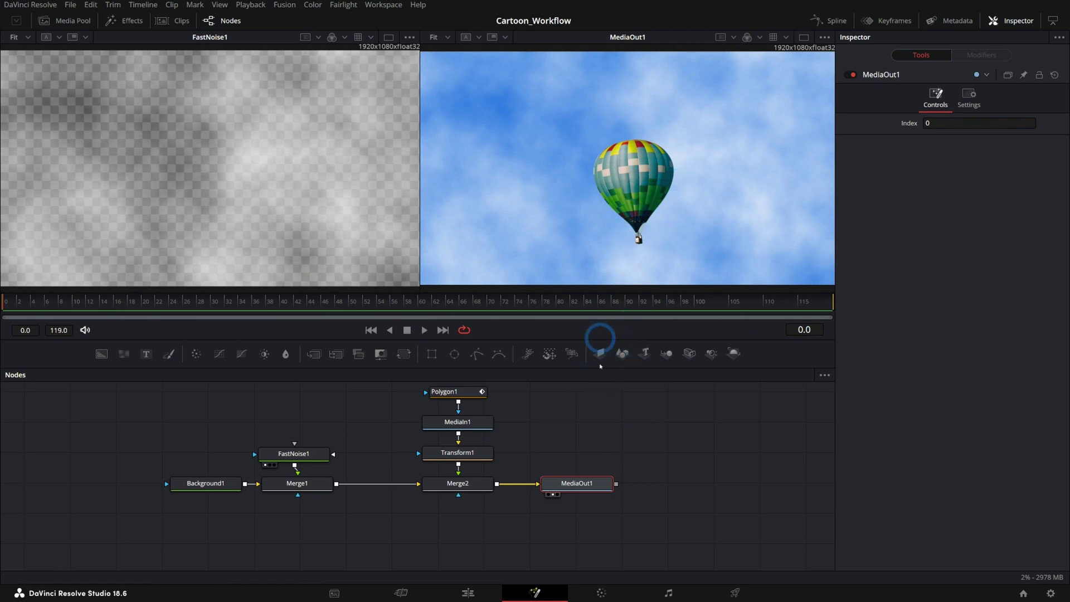
- View the Transform1 balloon-only output, select Polygon1, MediaIn1 and Transform1, and open Select Tool
click(479, 455)
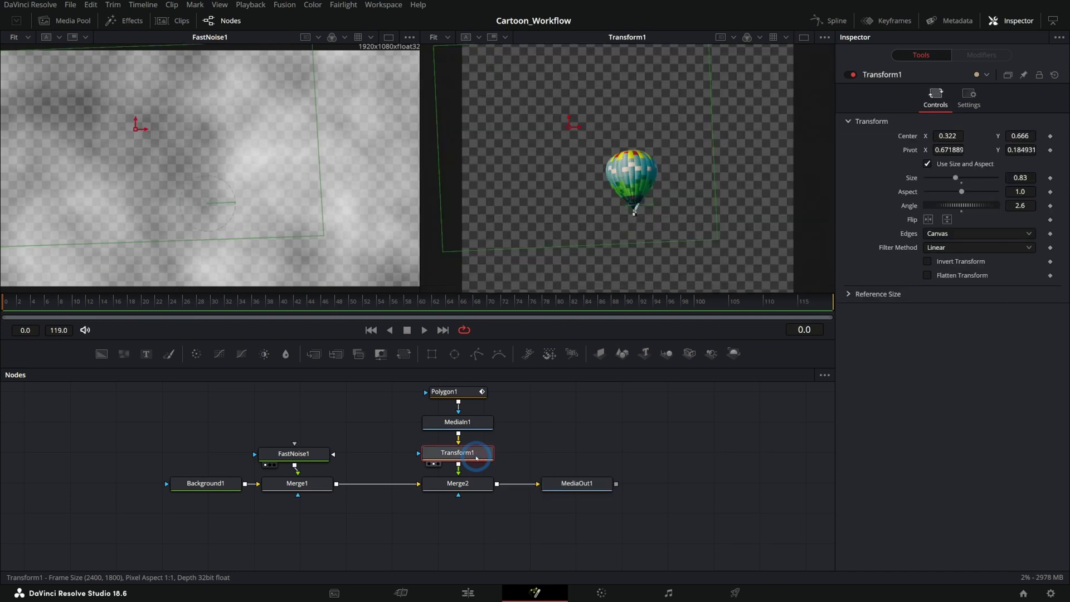
scroll(659, 154, down, 2)
drag(418, 393, 513, 502)
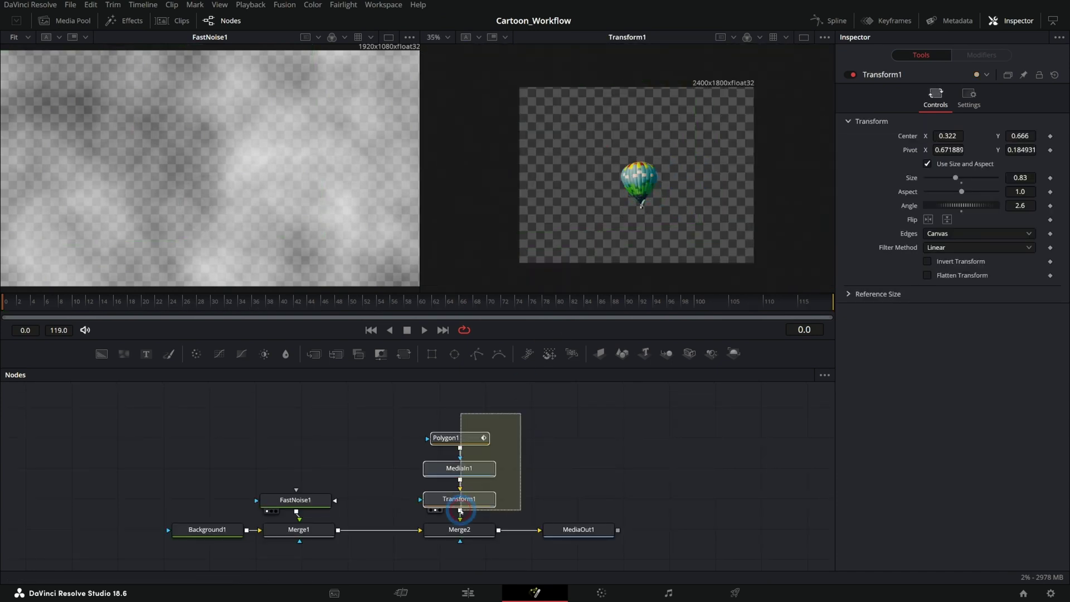
key(shift+space)
text(xf)
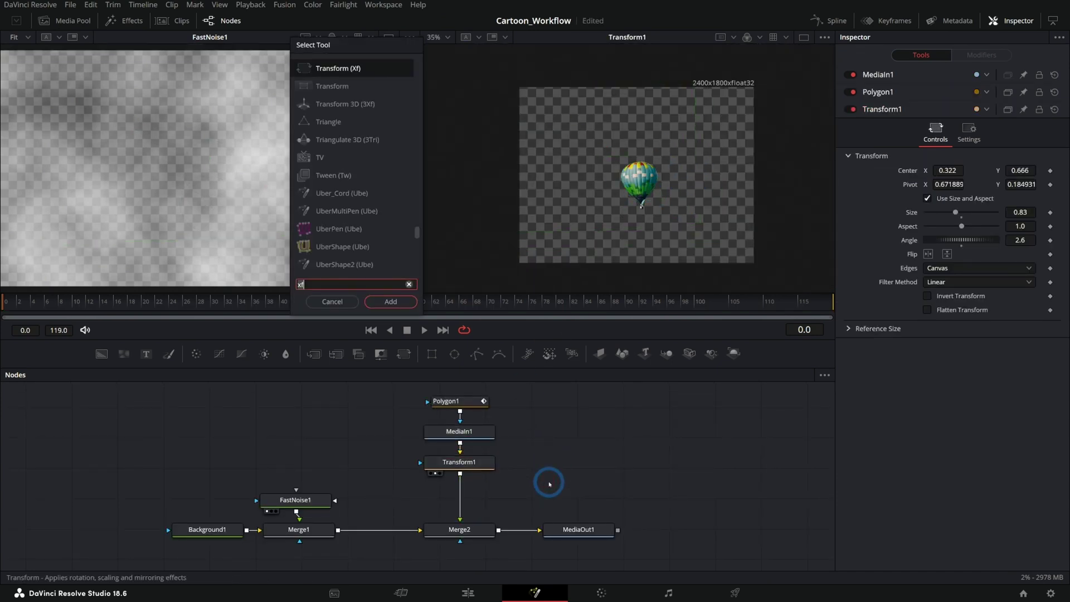
- Add a Crop1 node and tighten its X offset and size around the balloon
key(BackSpace)
key(BackSpace)
text(crop)
key(Return)
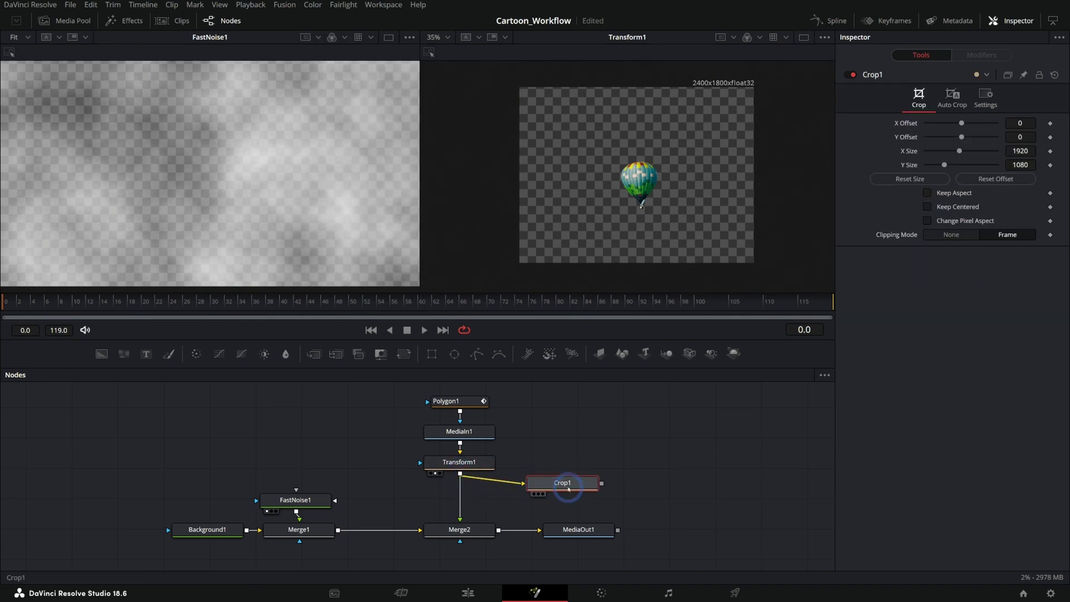
key(2)
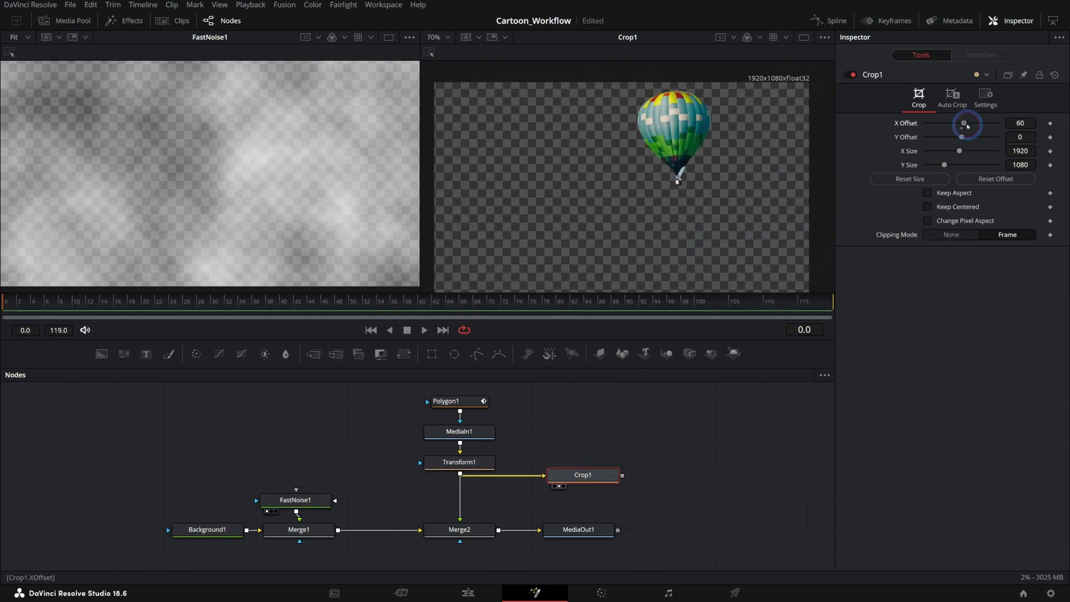
drag(964, 123, 987, 124)
scroll(635, 168, down, 2)
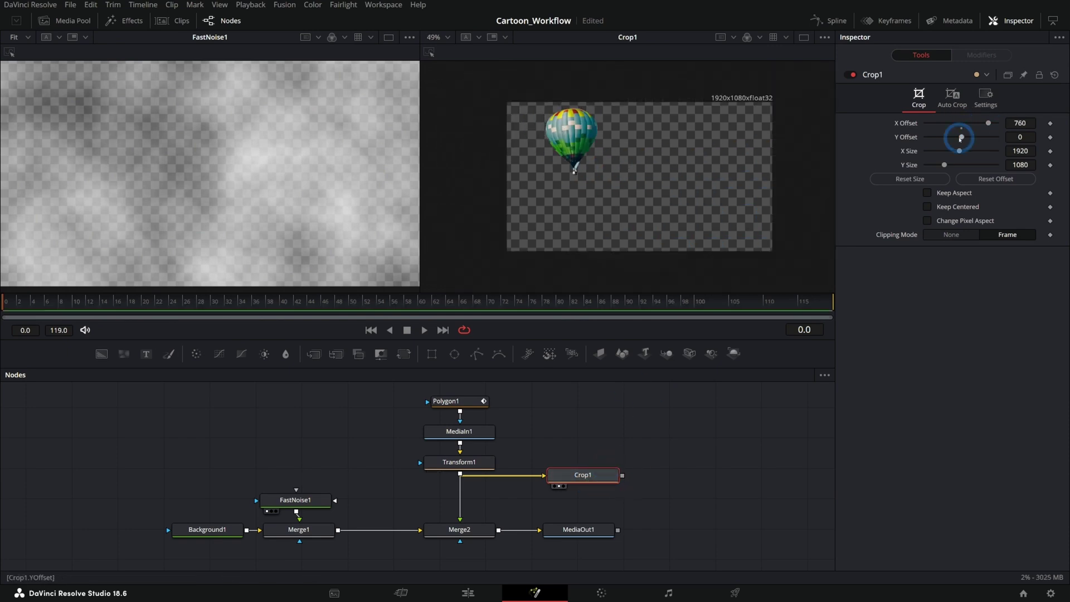
mouse_move(976, 137)
mouse_down()
mouse_move(938, 151)
mouse_move(936, 166)
mouse_up()
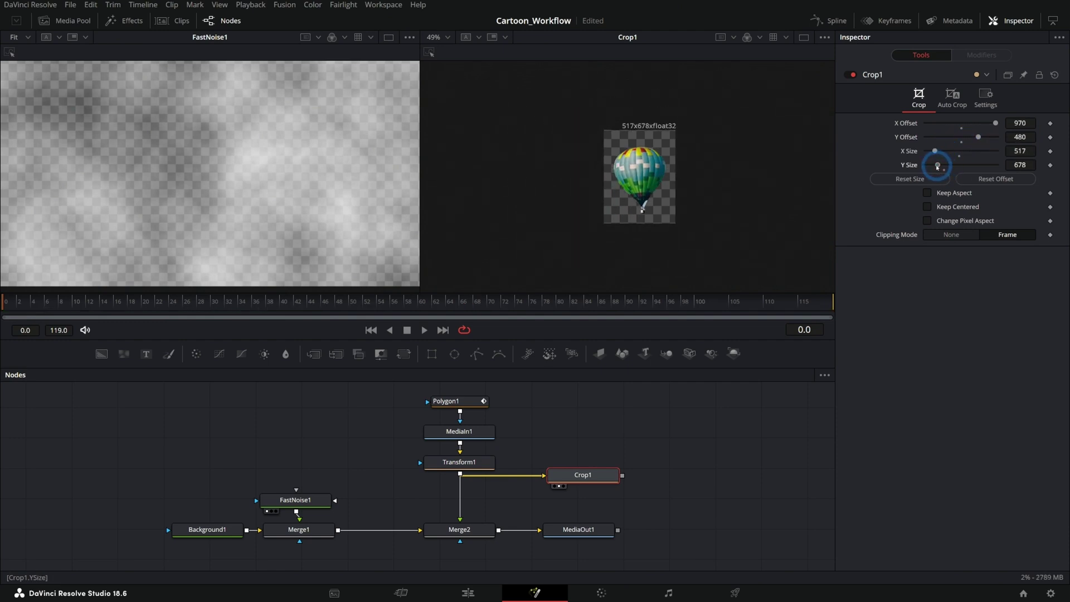
scroll(706, 120, up, 3)
- Save the cropped balloon viewer image as the PNG Balloon_iso.png
right_click(694, 167)
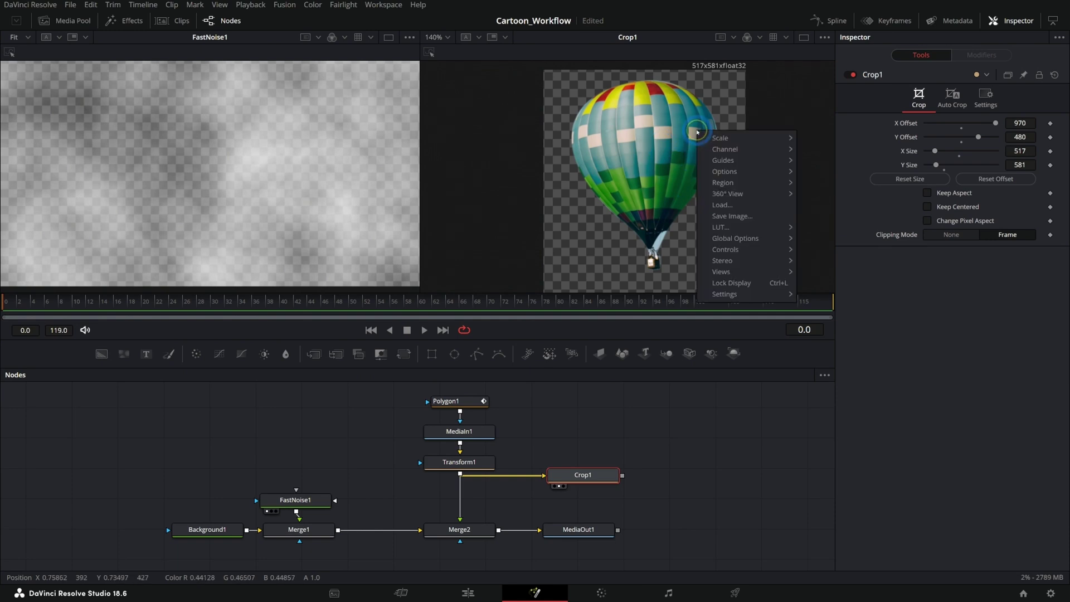
click(735, 214)
drag(250, 146, 652, 80)
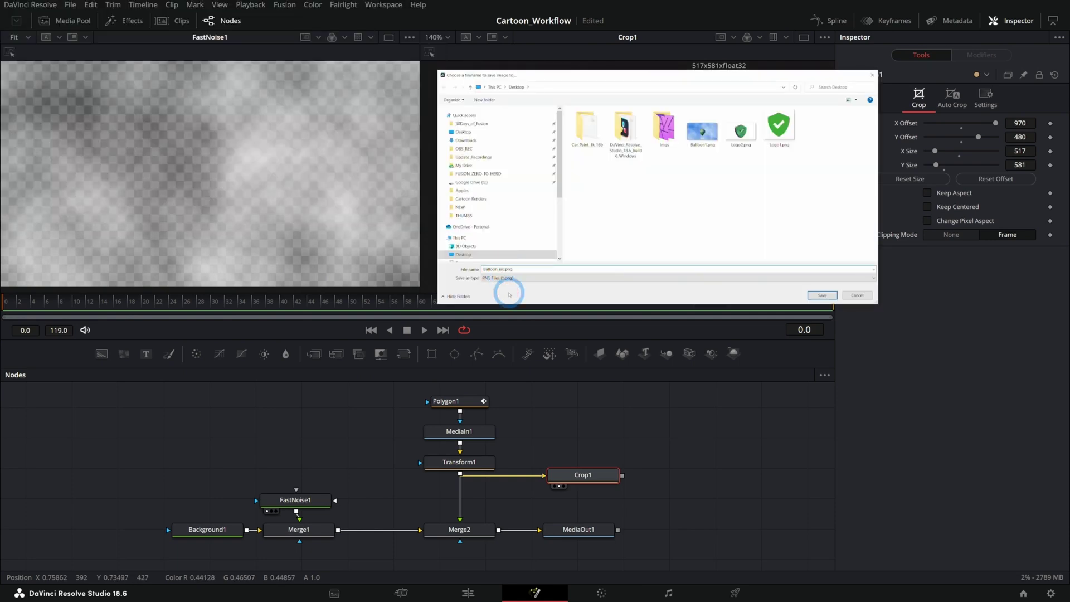
key(Return)
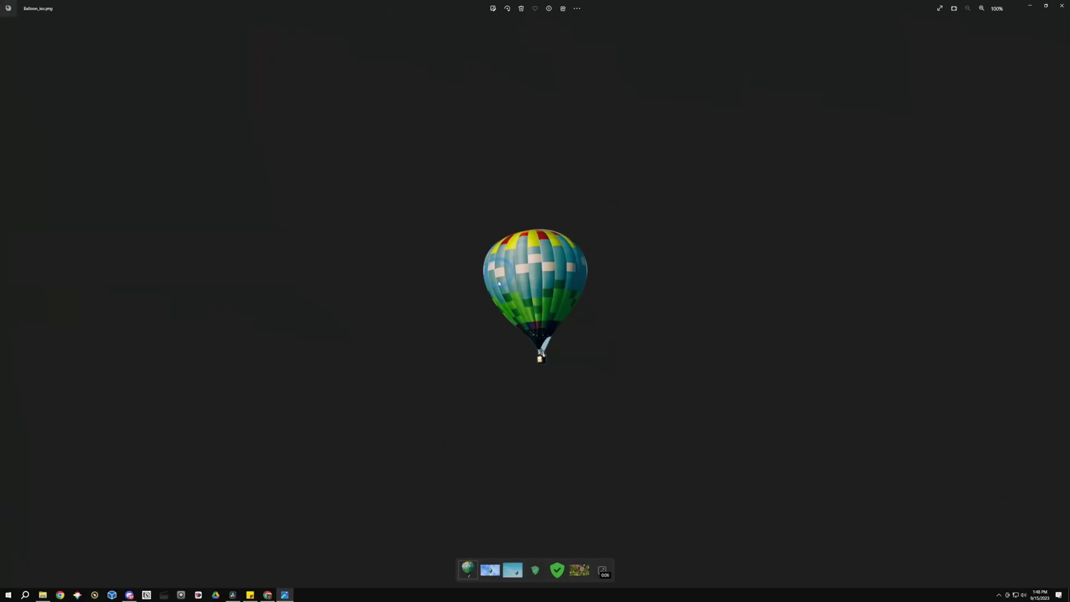